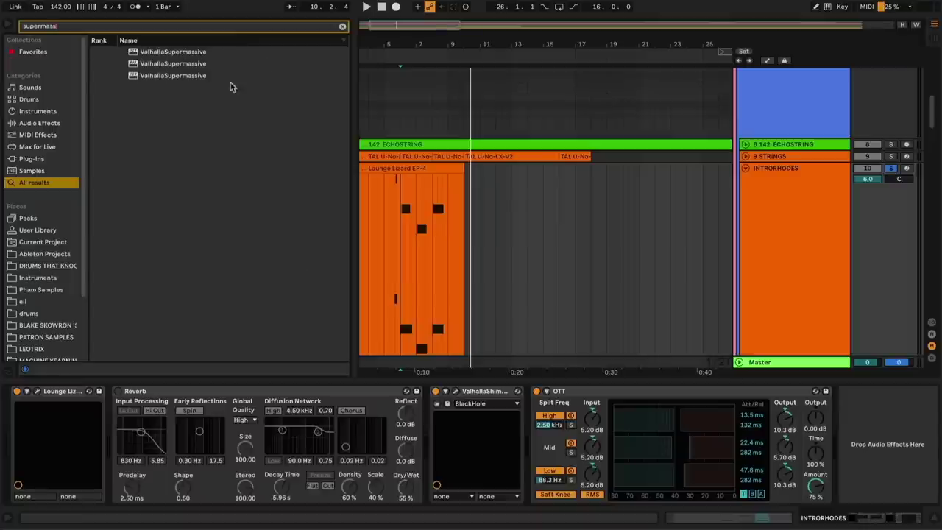
- Drag ValhallaSupermassive from the search results onto the INTRORHODES chain after Reverb
drag(174, 76, 478, 412)
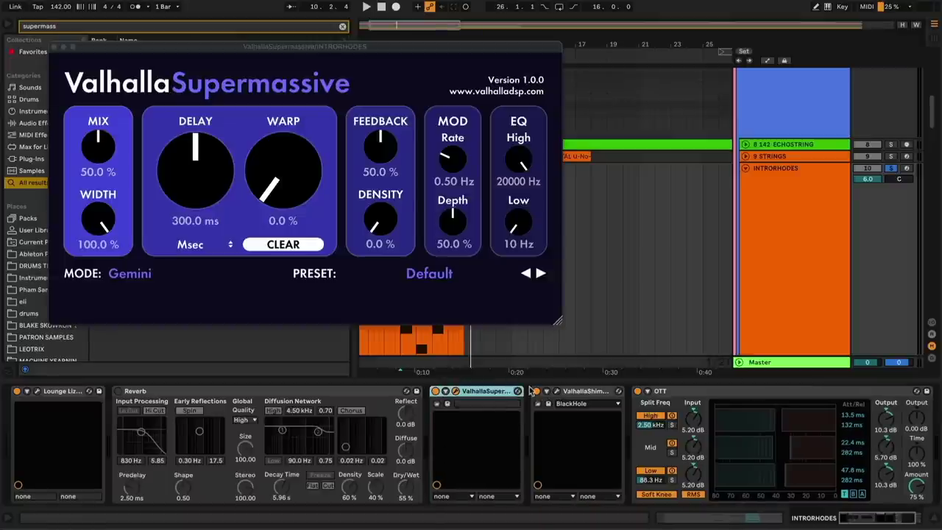
- Load the Reverbs > CygnusX1 preset on ValhallaSupermassive and start playback
click(429, 273)
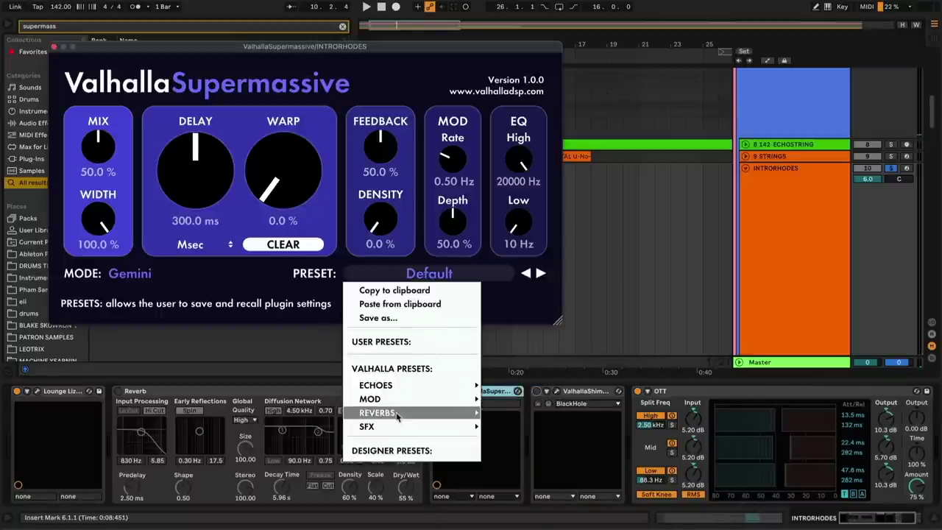
mouse_move(397, 415)
mouse_move(515, 402)
click(579, 359)
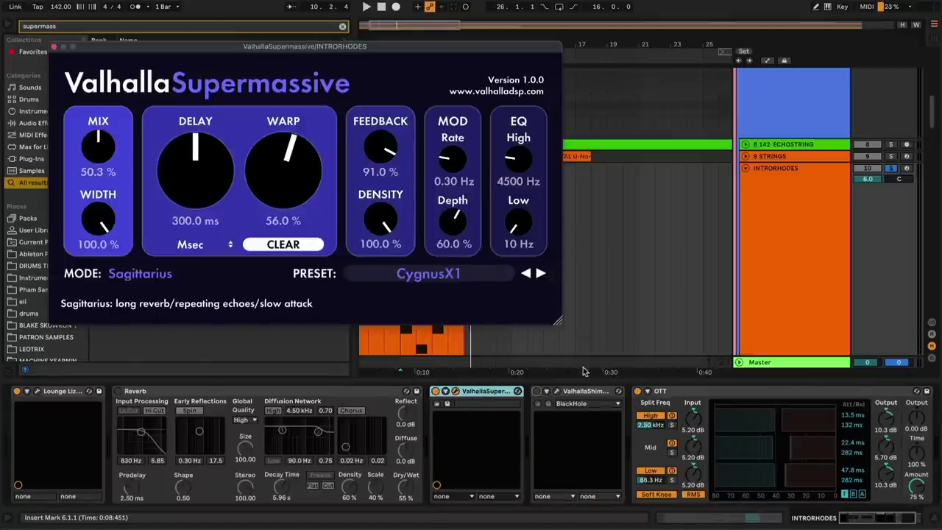
key(space)
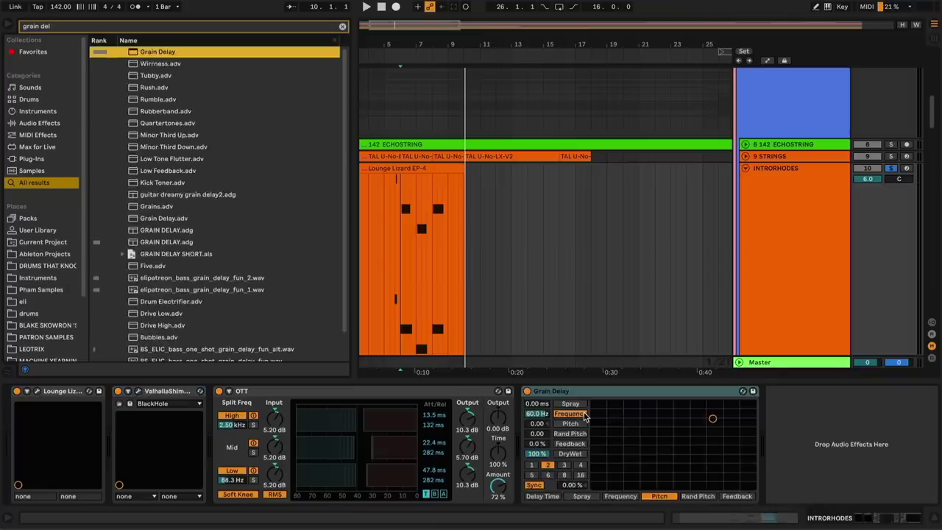
- Place Grain Delay after Lounge Lizard with pitch 12.0, 46.4 ms delay, 34% feedback, 59% dry/wet
drag(552, 391, 122, 393)
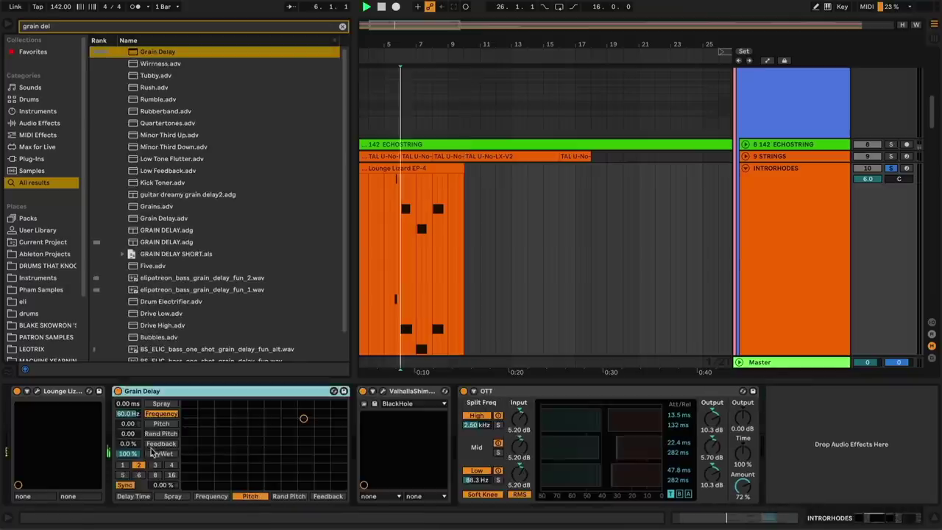
drag(106, 240, 107, 147)
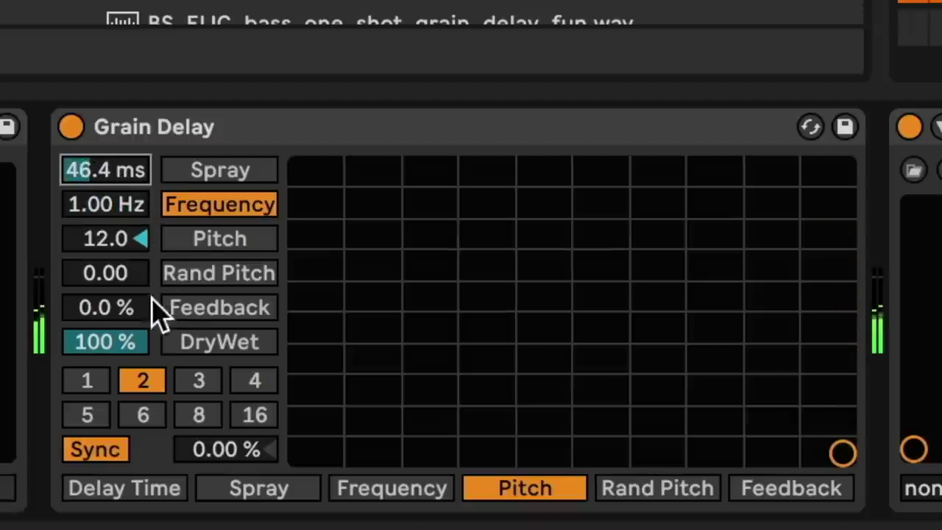
drag(144, 342, 143, 375)
drag(127, 313, 127, 290)
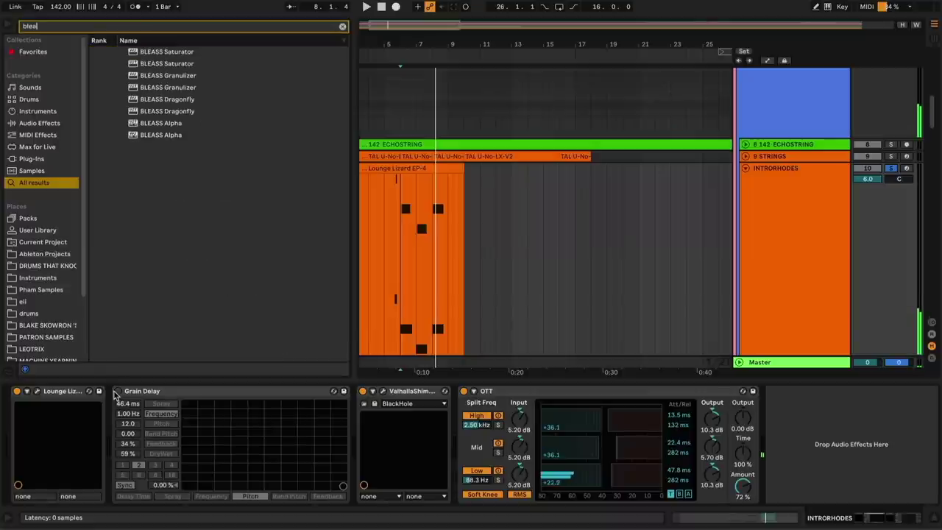
- Insert BLEASS Granulizer after Grain Delay on the MULTIBUS DREAM preset with dry/wet near 68%
drag(161, 76, 330, 430)
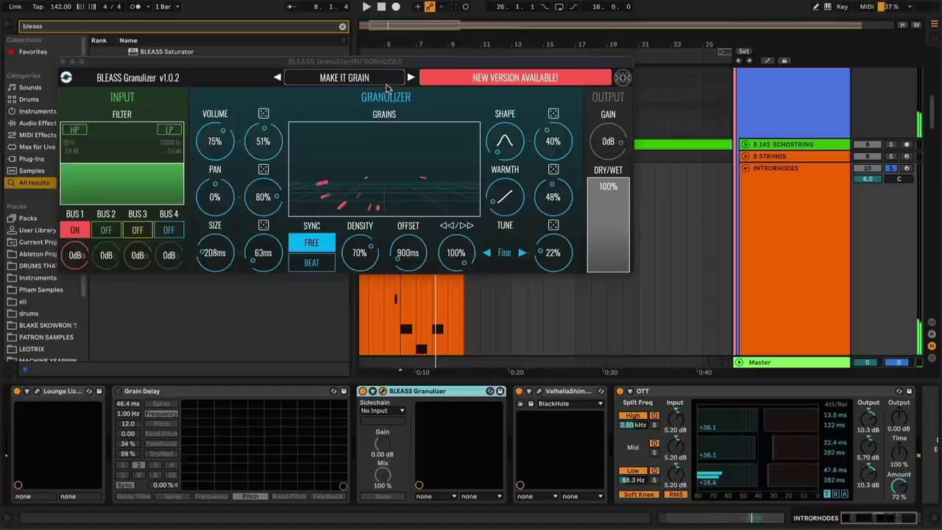
click(410, 77)
drag(598, 190, 612, 209)
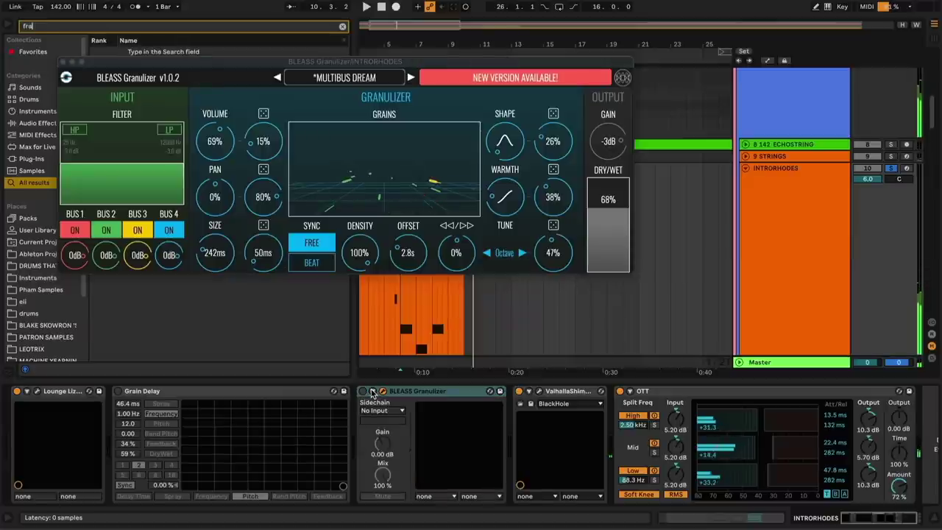
- Search 'fragments' and load Efx FRAGMENTS onto the INTRORHODES track
text(gments)
key(Down)
key(Return)
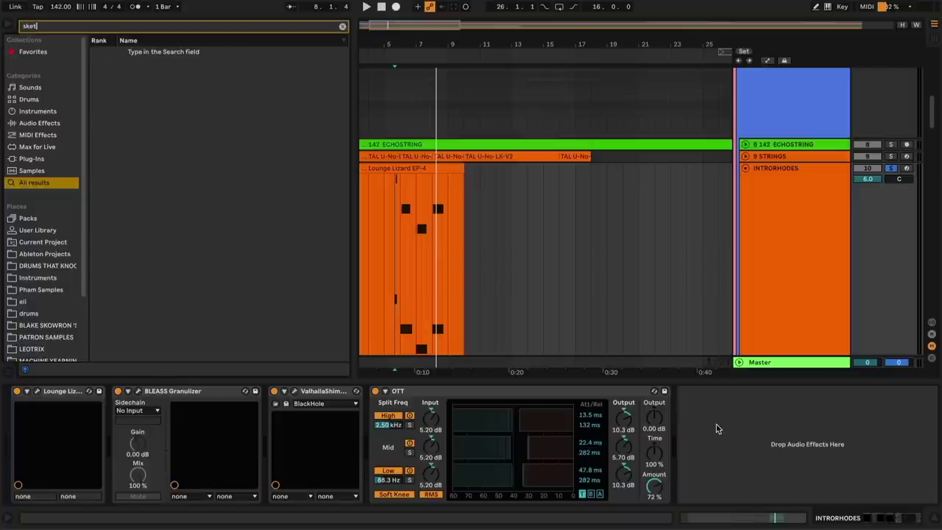
- Load SketchCassette II from the 'sketch' search results after OTT and start playback
text(h)
key(Down)
key(Down)
key(Return)
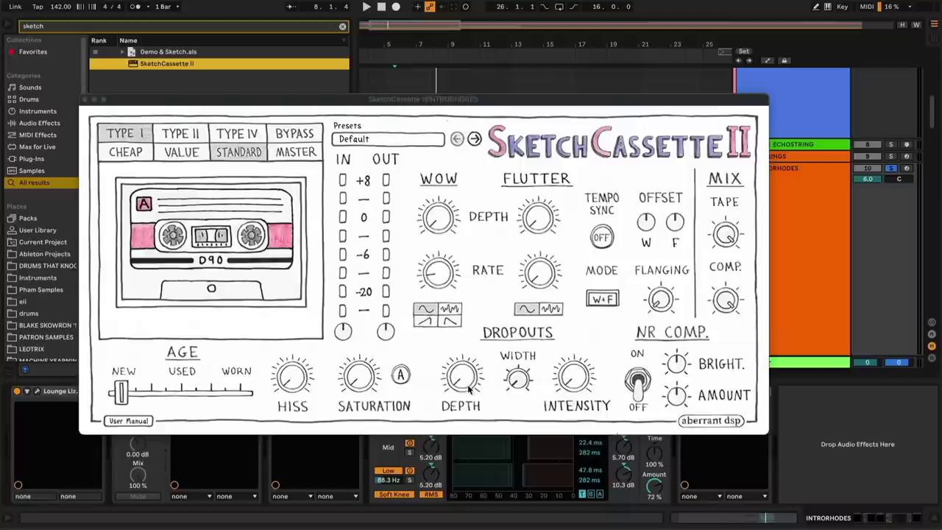
key(space)
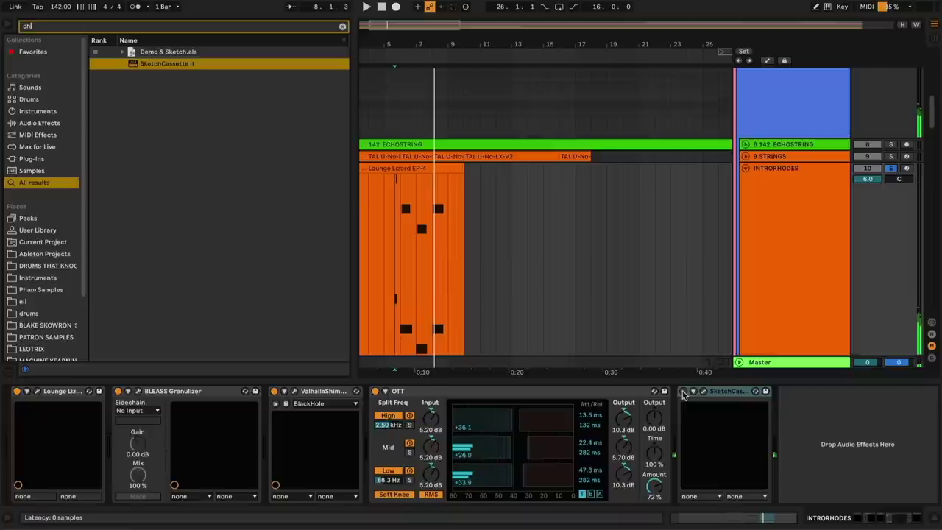
- Load Chorus-Ensemble in Vibrato mode, duplicate it, and lower the first chorus's amount to 9.5%
key(Down)
key(Return)
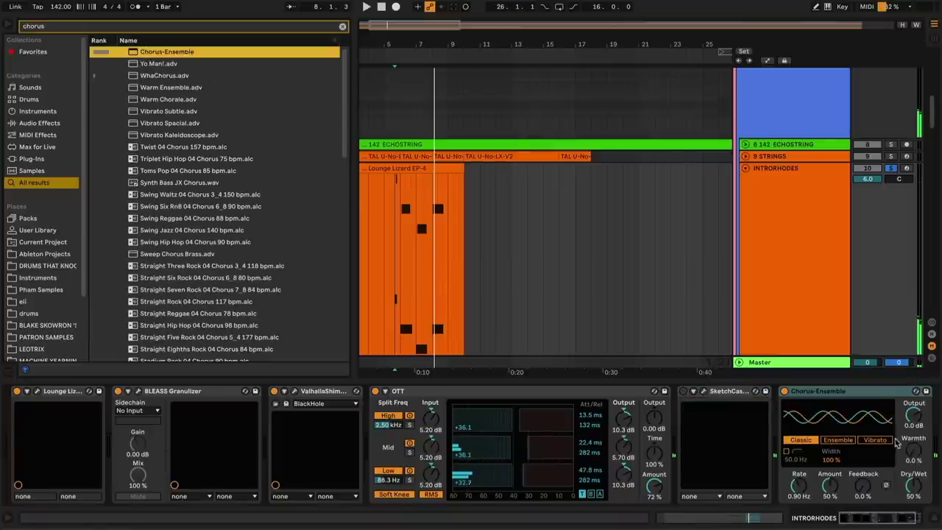
click(879, 441)
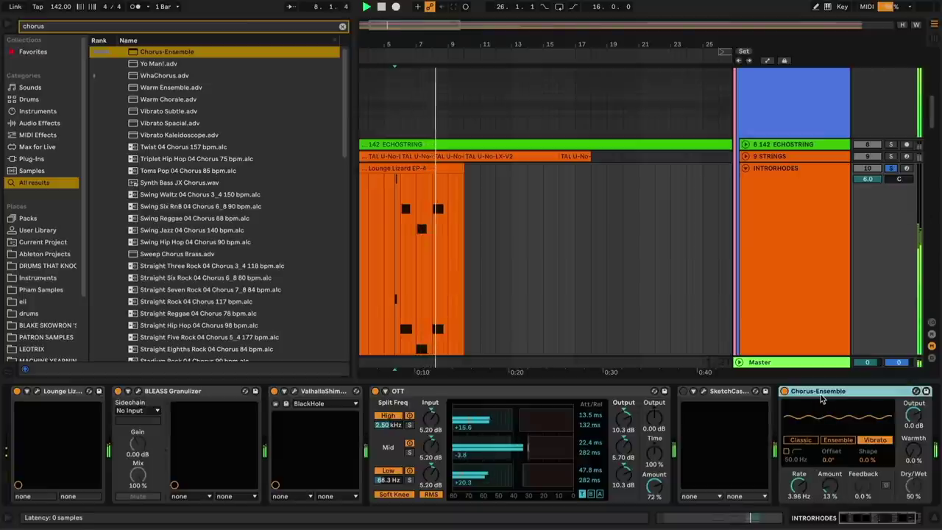
key(ctrl+d)
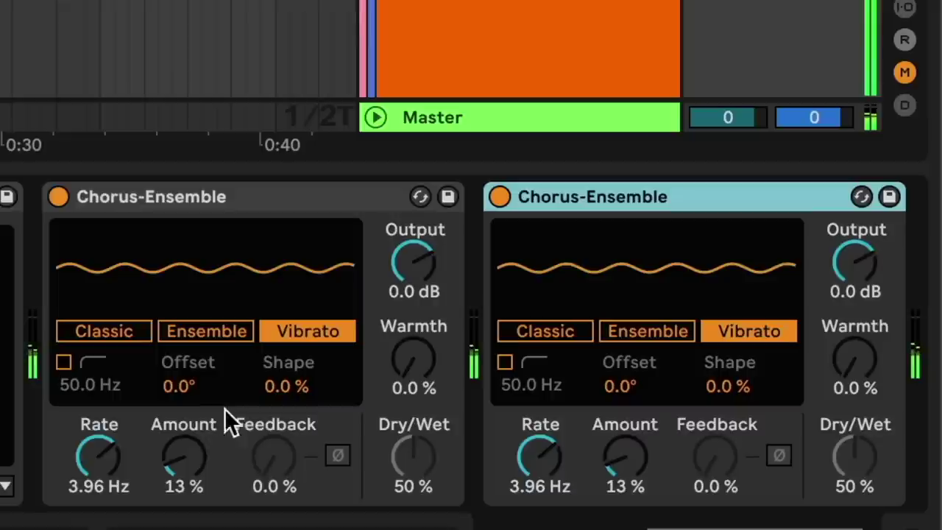
drag(683, 471, 683, 484)
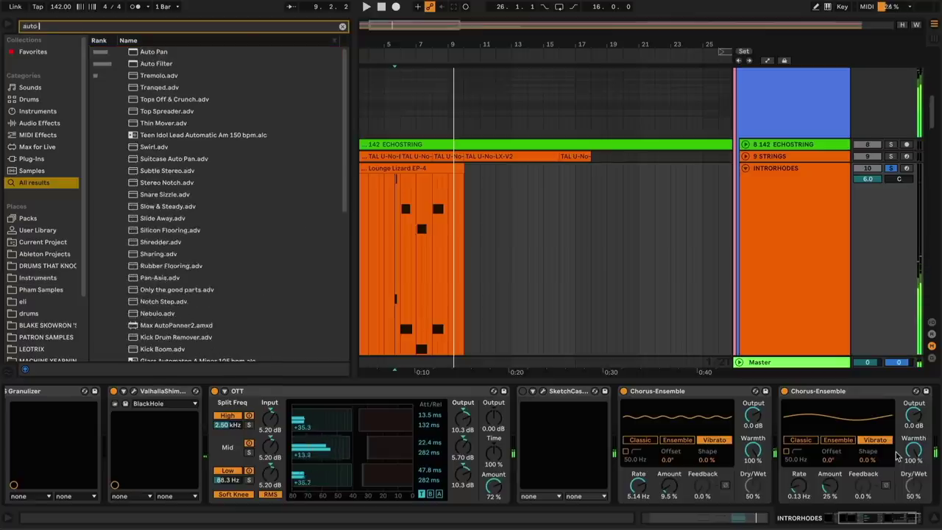
- Load Auto Pan with random waveform, 100% width, 0% shape, 3.85 Hz rate and 68.8% amount
key(Return)
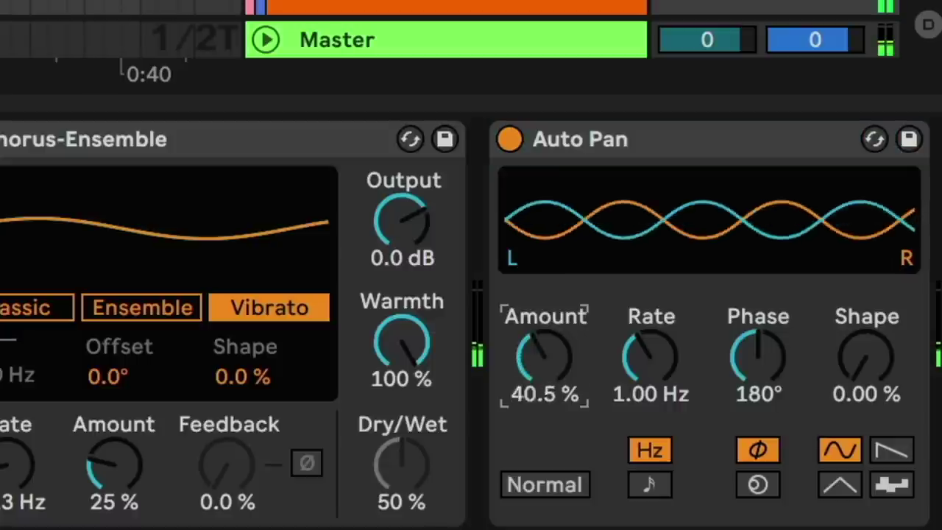
drag(819, 452, 819, 441)
click(919, 488)
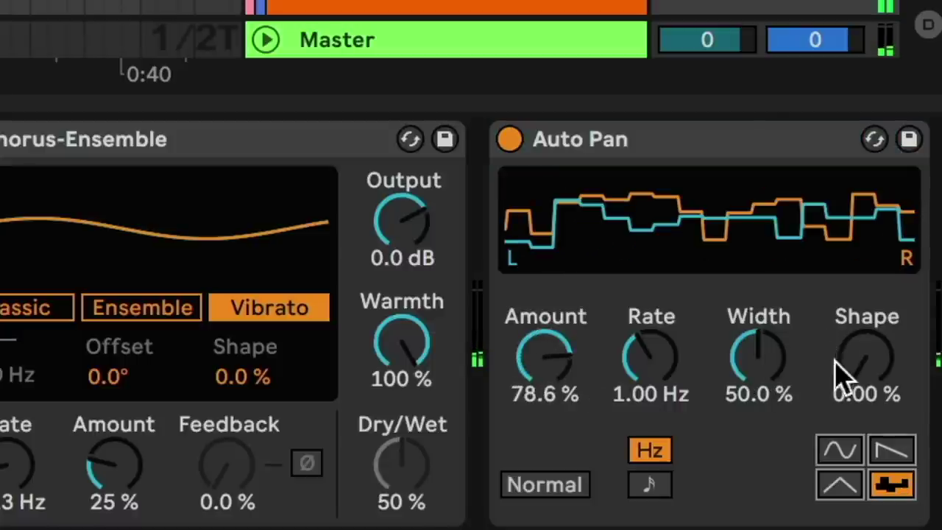
mouse_move(876, 397)
mouse_down()
mouse_move(876, 379)
mouse_move(875, 388)
mouse_up()
drag(758, 361, 758, 324)
click(865, 390)
key(Delete)
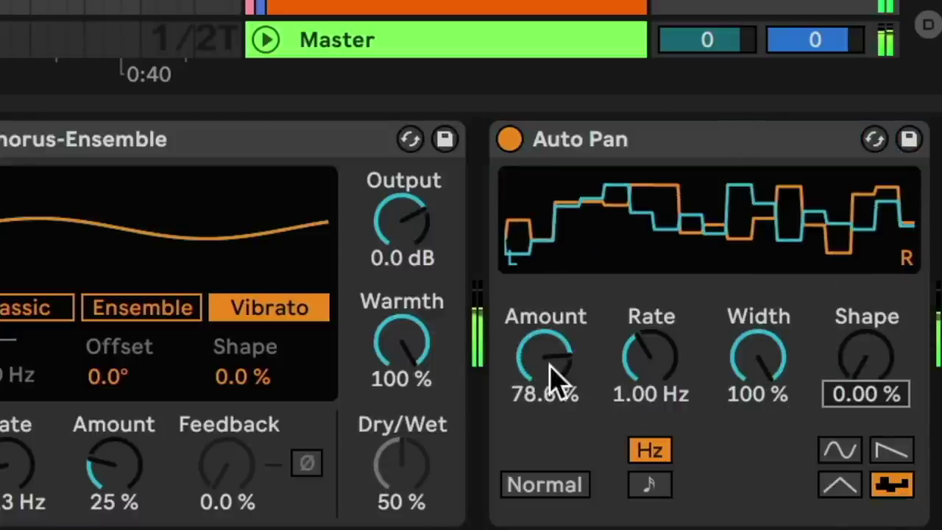
drag(644, 390, 644, 364)
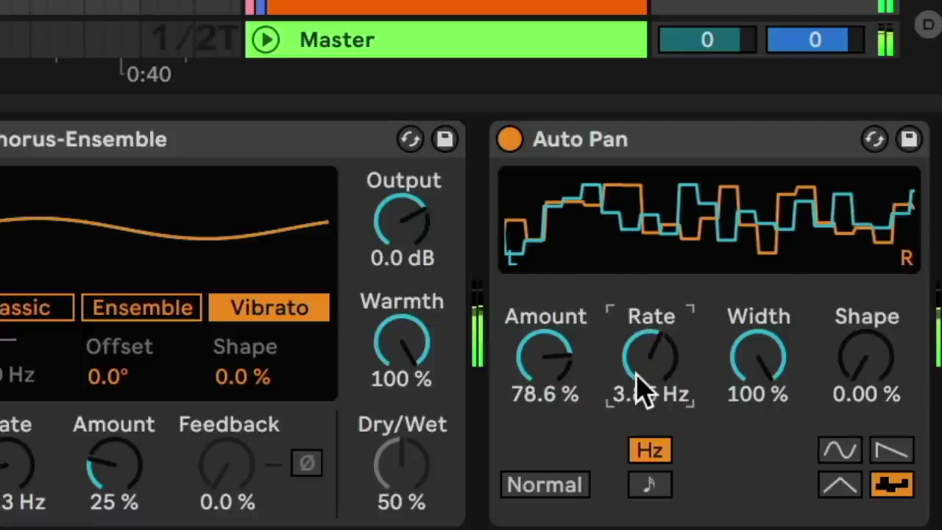
drag(573, 398, 574, 407)
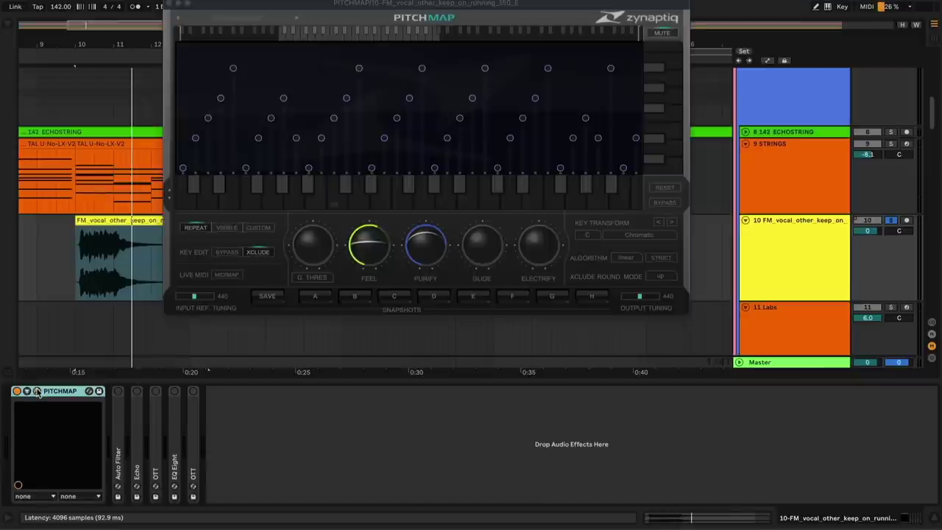
- Play the vocal, move one PitchMap pitch node up then lower, and shift Key Transform one step
key(space)
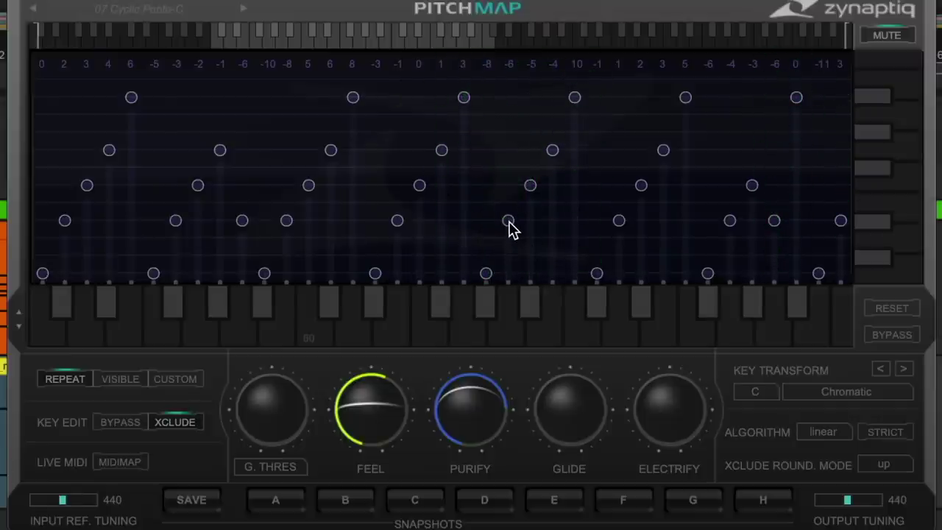
drag(509, 221, 510, 169)
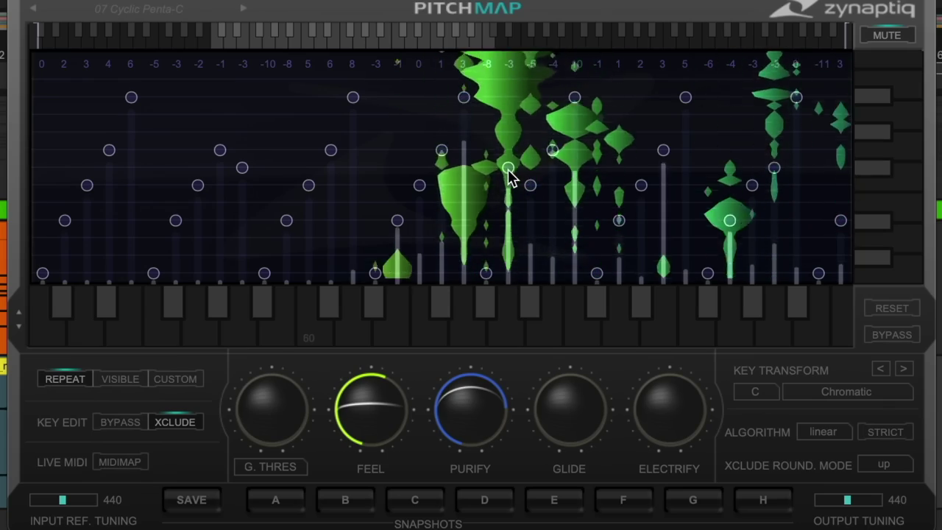
drag(510, 172, 515, 245)
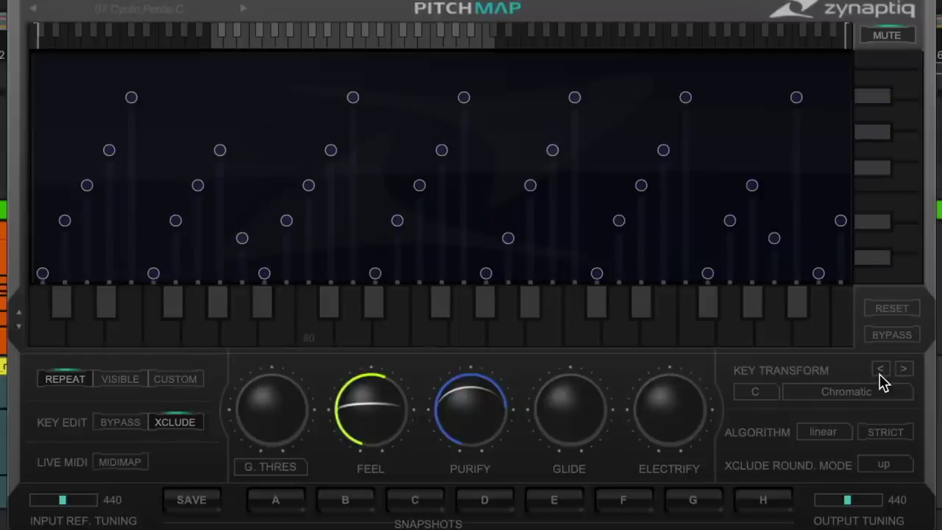
click(904, 370)
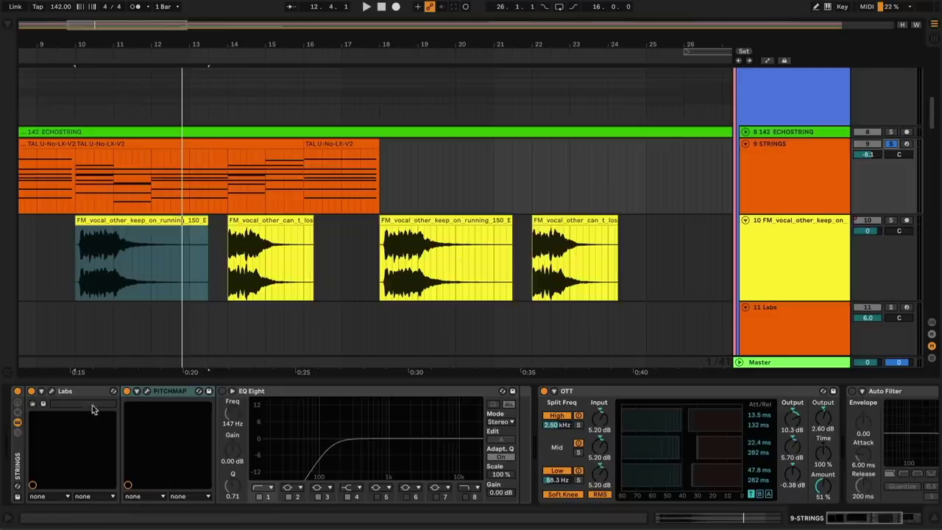
- Play from the first TAL U-No-LX-V2 strings clip and open the strings track's PitchMap window
click(64, 142)
key(space)
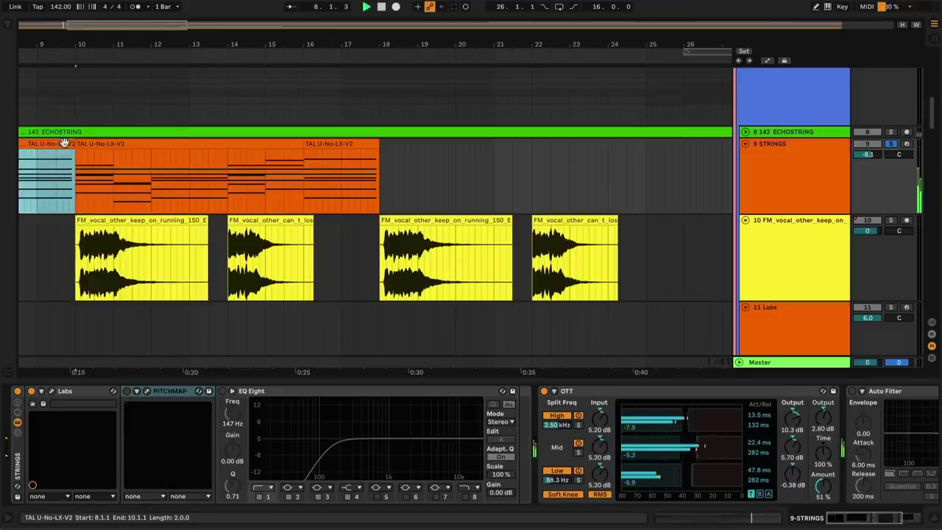
scroll(101, 43, left, 5)
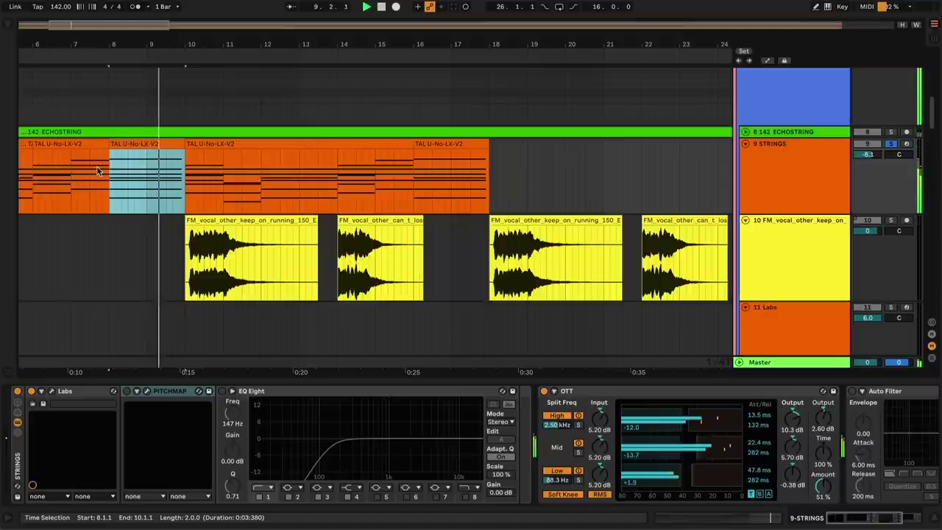
click(129, 395)
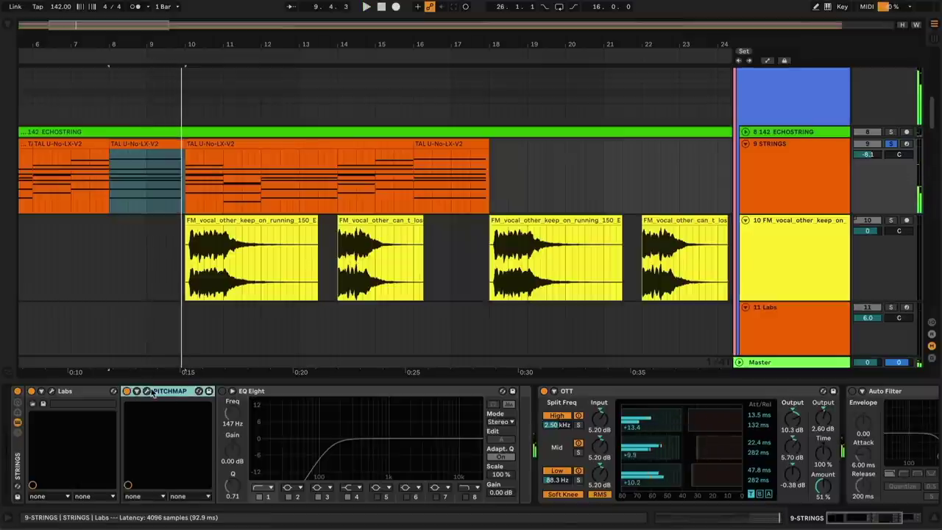
click(150, 392)
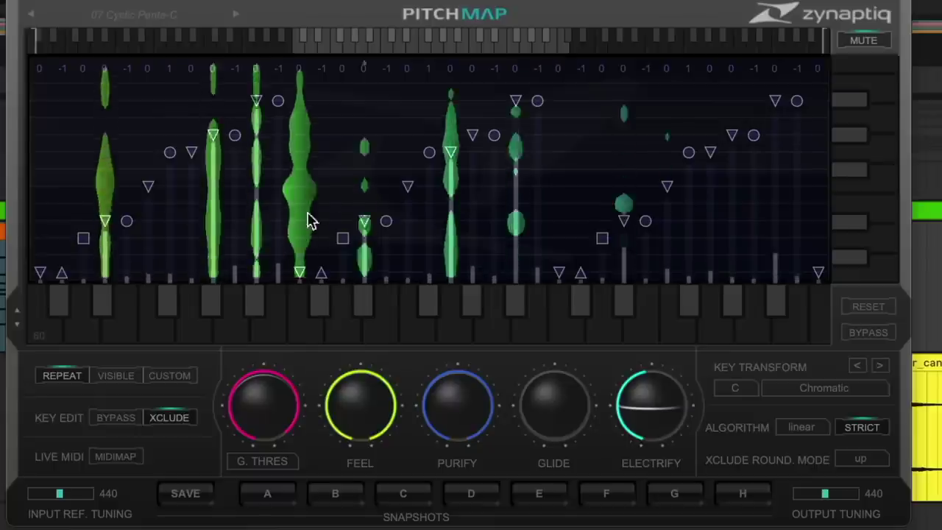
- Cycle the modes of several PitchMap note markers, turning some into squares
click(212, 135)
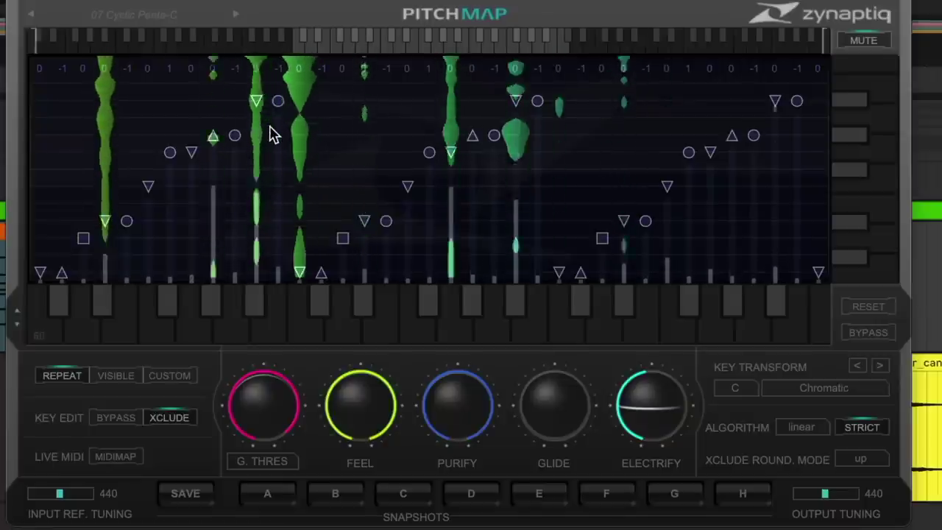
click(256, 101)
click(257, 102)
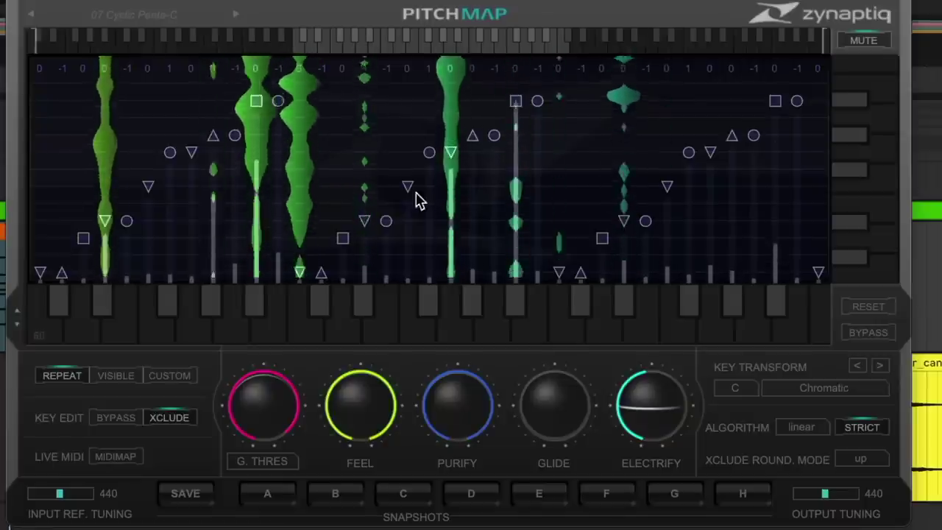
click(452, 153)
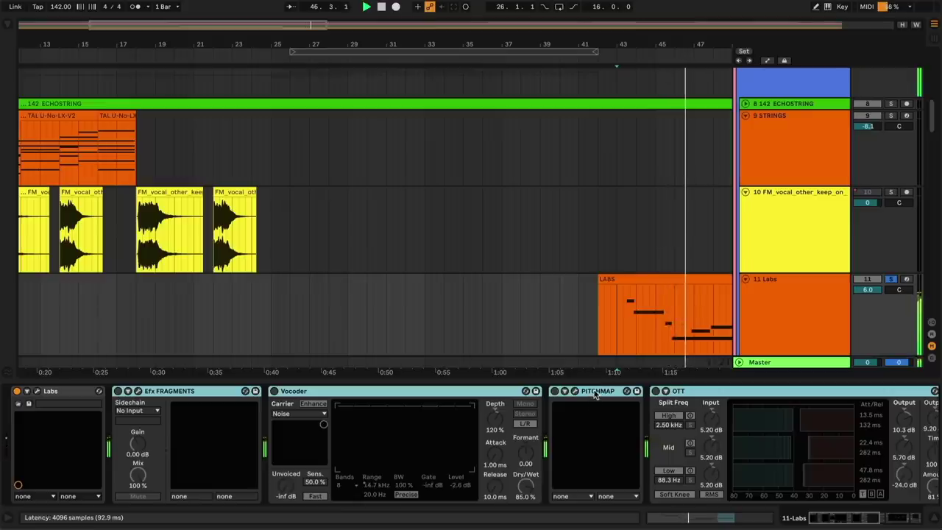
- Open the PitchMap plugin window on the Labs track
click(595, 395)
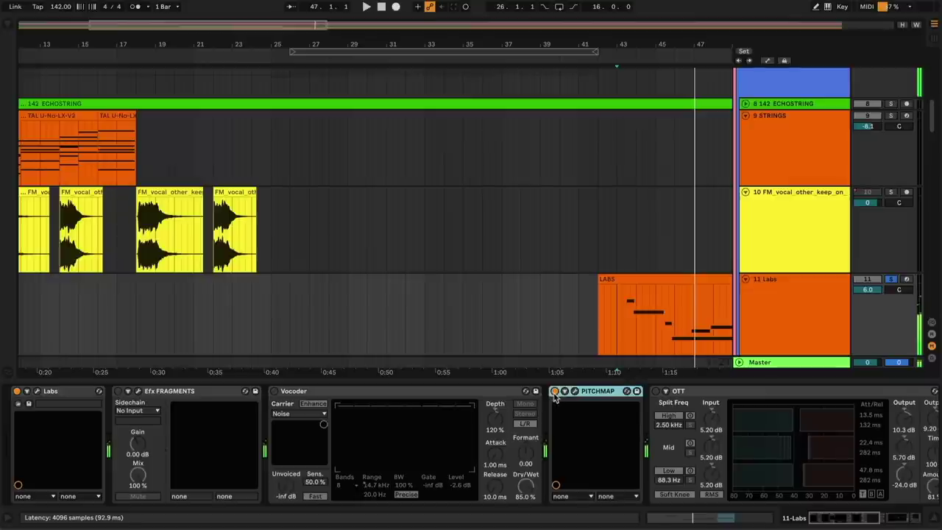
click(576, 392)
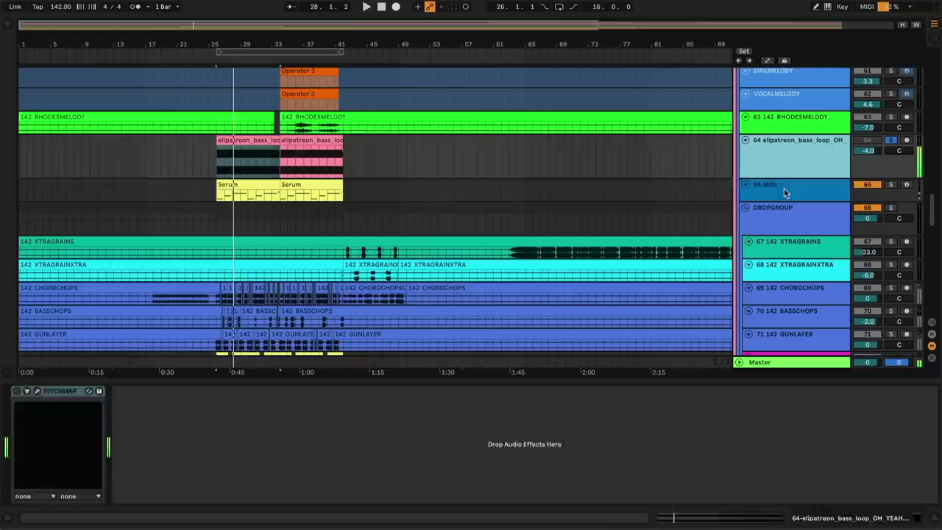
- Select the 65 MIDI track and view its Serum clip's notes
click(784, 193)
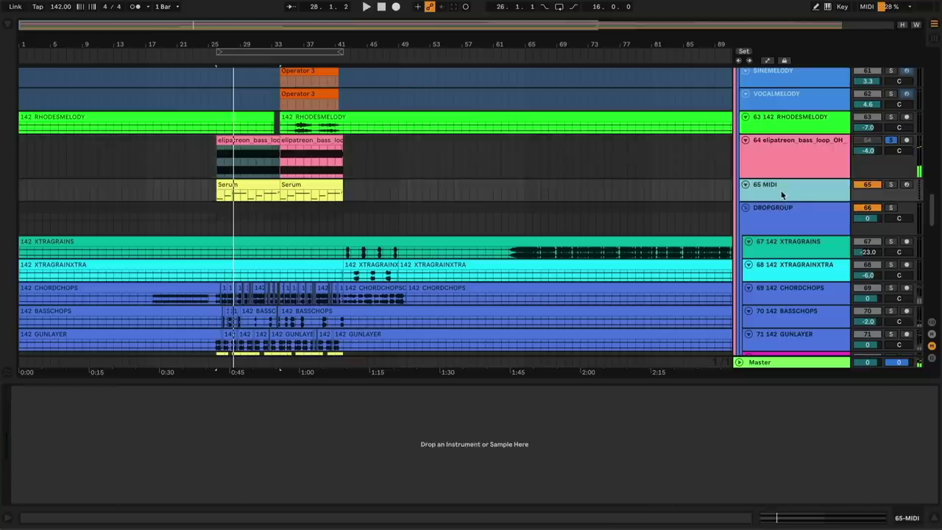
double_click(229, 181)
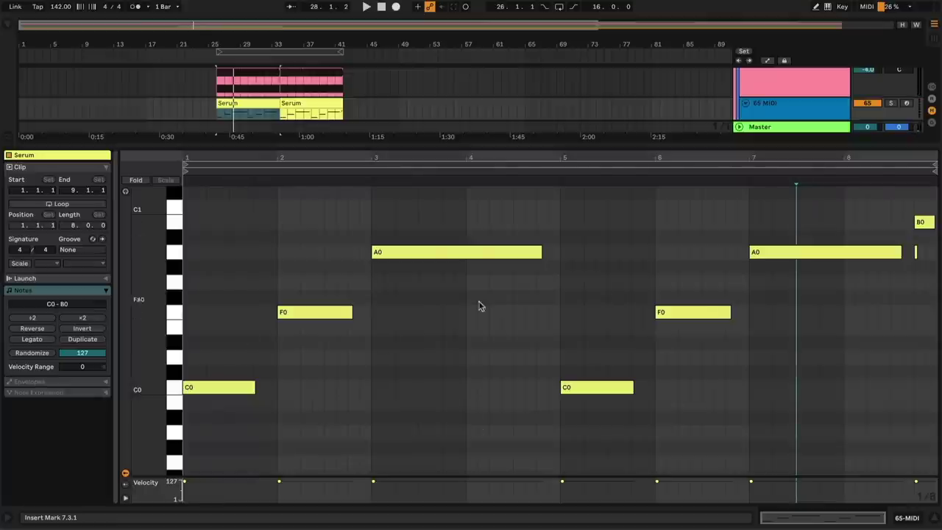
click(909, 518)
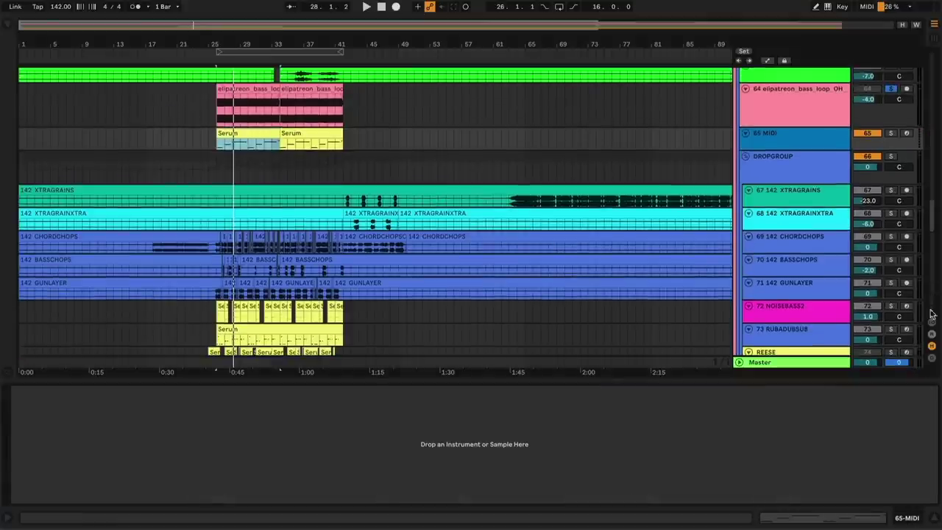
- Show the 65 MIDI track's I/O routing from the bass loop's PitchMap, then open that PitchMap
click(931, 329)
click(745, 153)
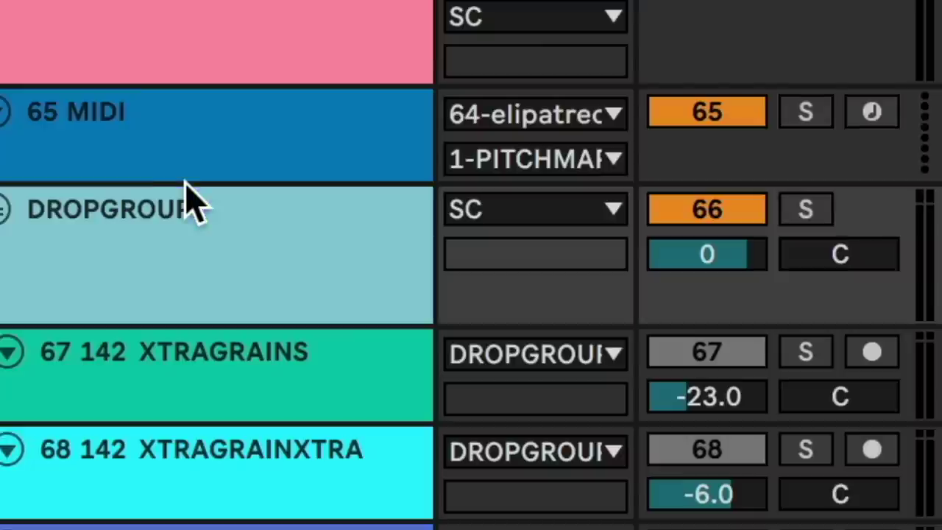
drag(171, 172, 176, 306)
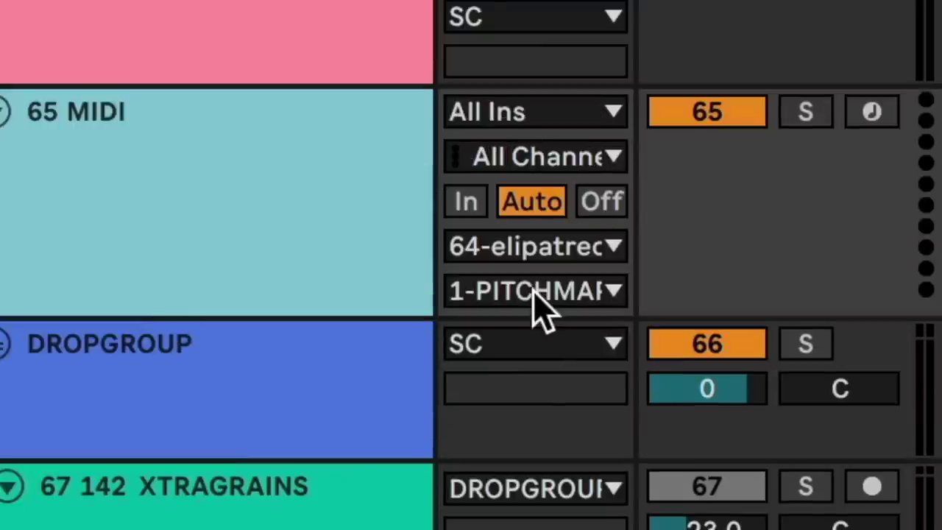
click(136, 3)
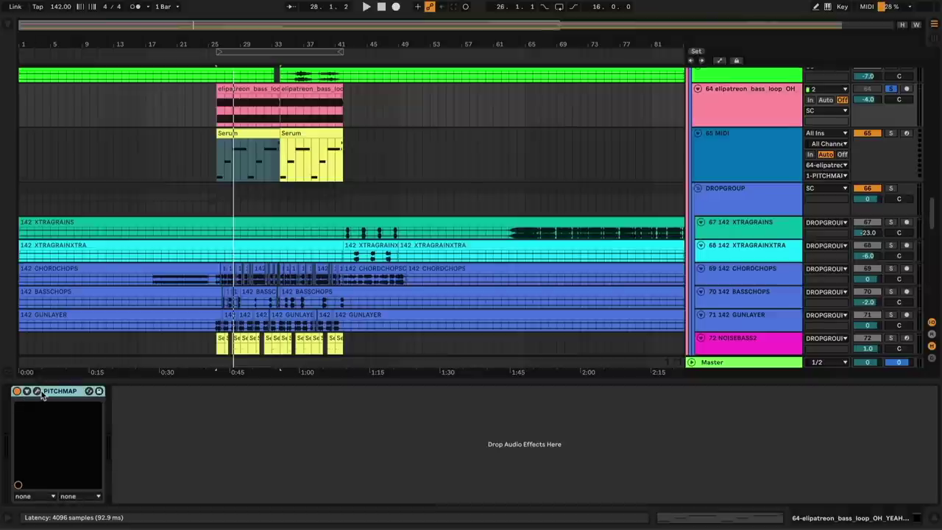
click(39, 392)
- Move the bass loop's PitchMap window aside, then select the 142 CHORDCHOPS track to show its EQ Eight
drag(258, 99, 513, 139)
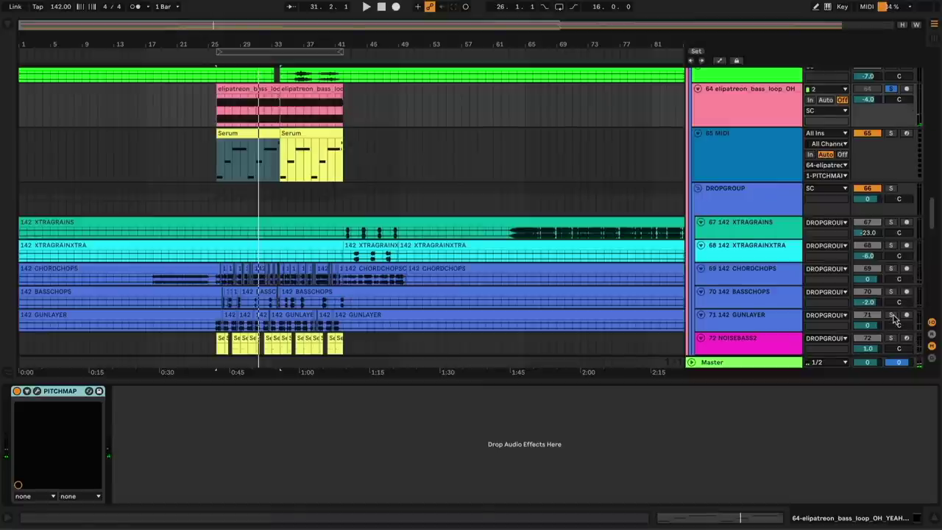
click(755, 282)
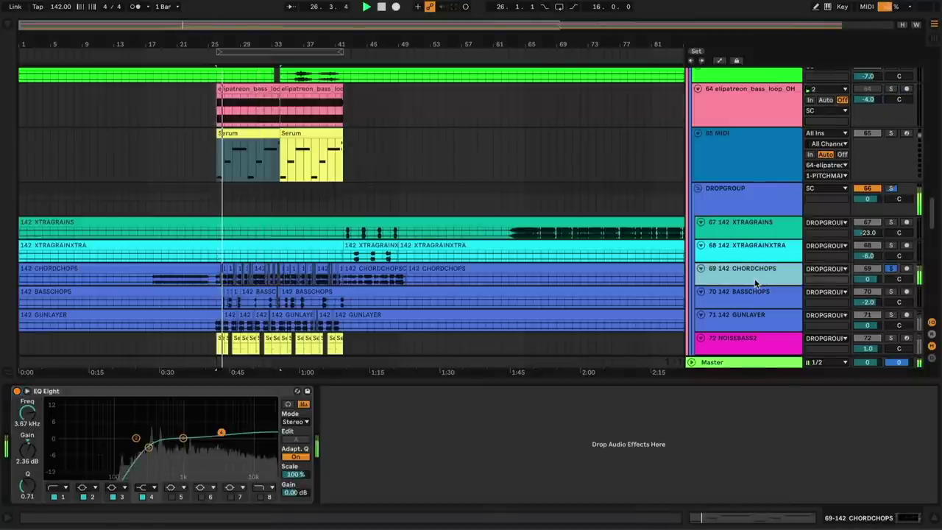